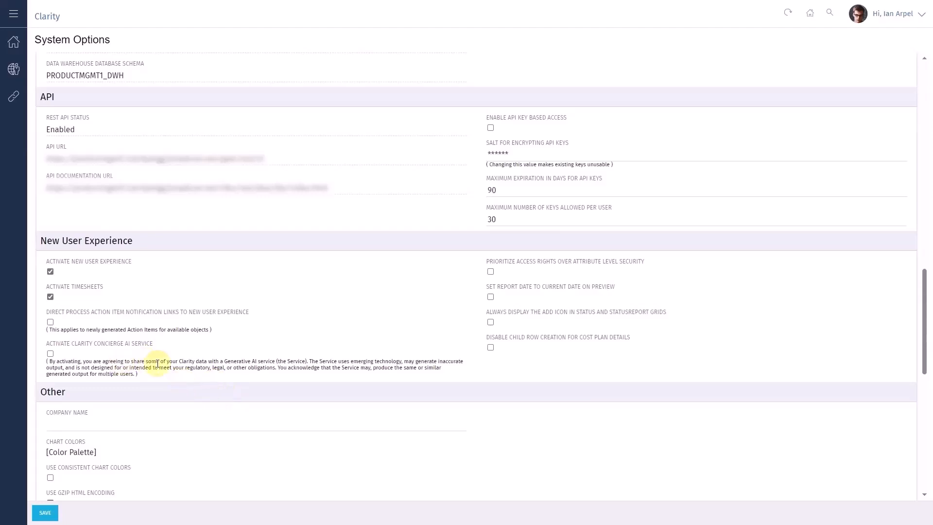
# Step: Activate the Clarity Concierge AI service in the system options and save the change
pyautogui.click(50, 354)
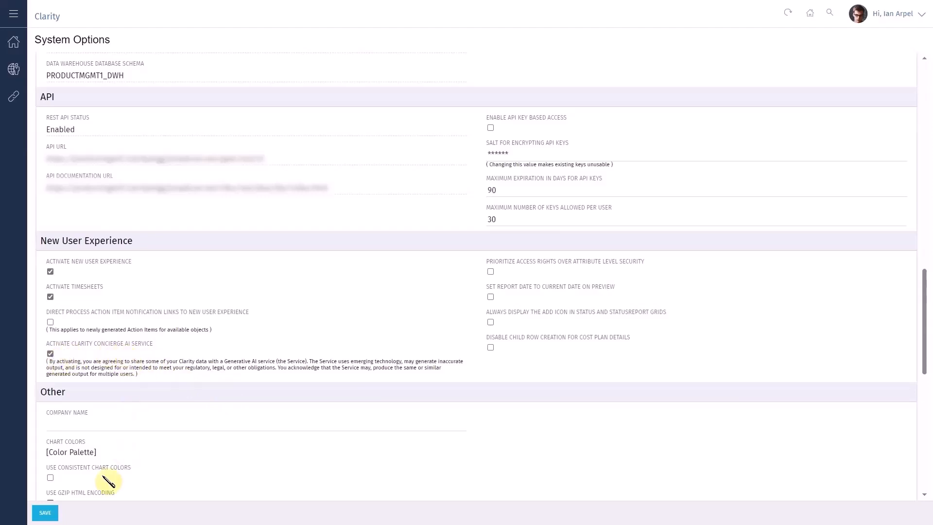
pyautogui.click(45, 515)
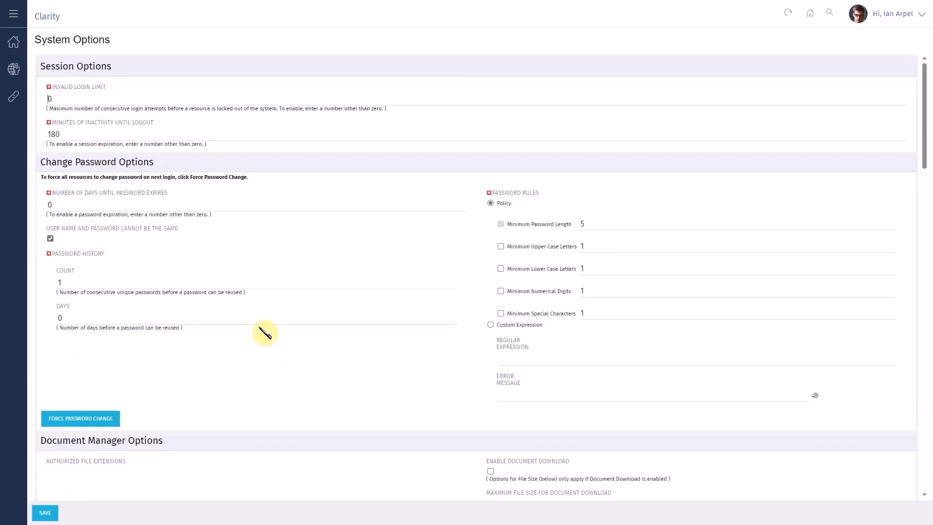
# Step: Examine the global access rights of the Administrator - All Rights group for the Administration - Clarity Concierge - Navigate right
pyautogui.click(19, 69)
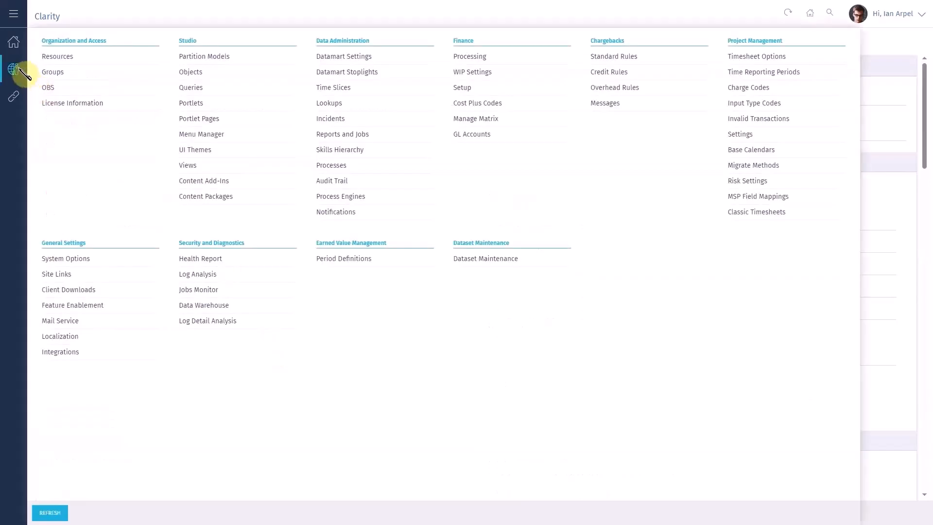
pyautogui.click(68, 74)
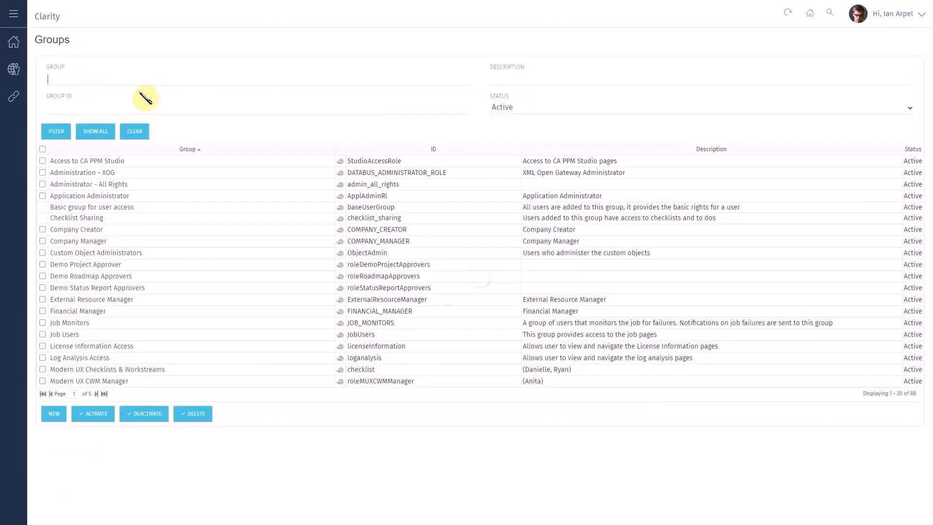
pyautogui.click(103, 188)
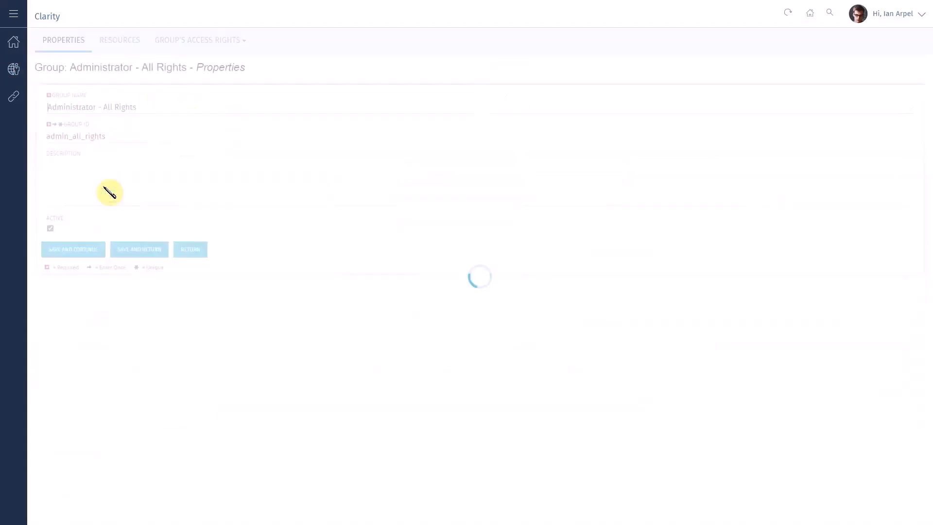
pyautogui.moveTo(233, 47)
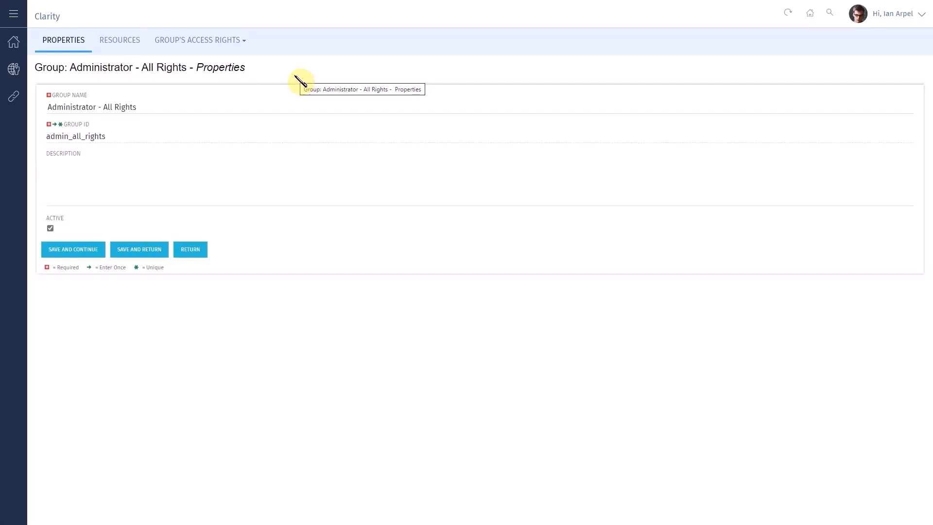
pyautogui.click(242, 42)
pyautogui.click(183, 98)
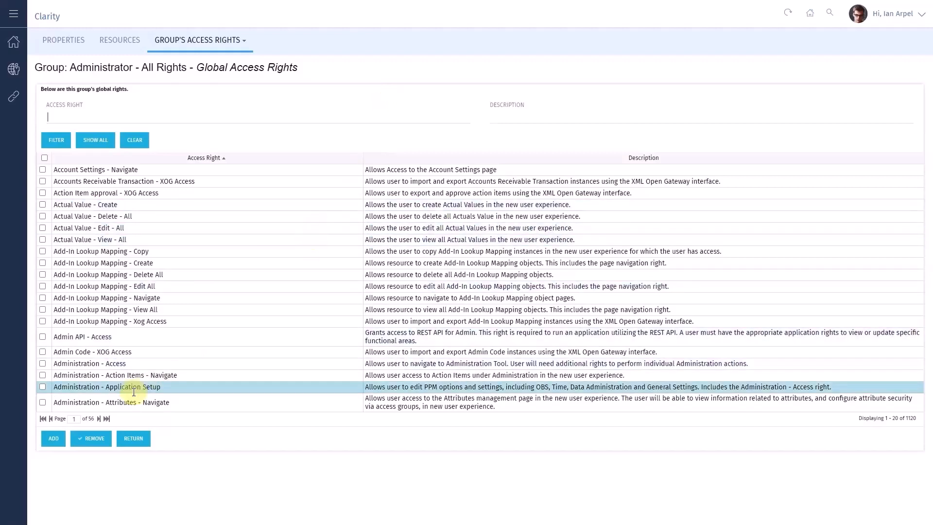
pyautogui.click(98, 418)
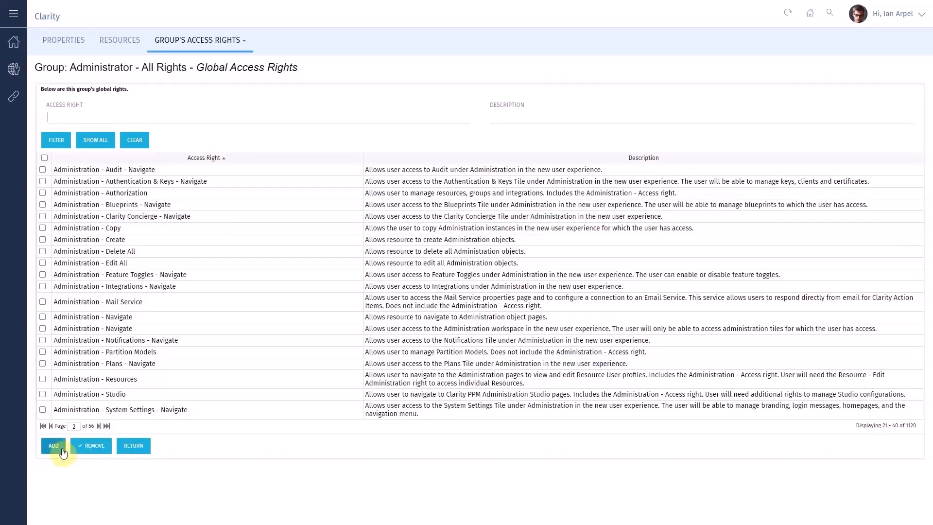
pyautogui.moveTo(52, 216); pyautogui.dragTo(192, 221)
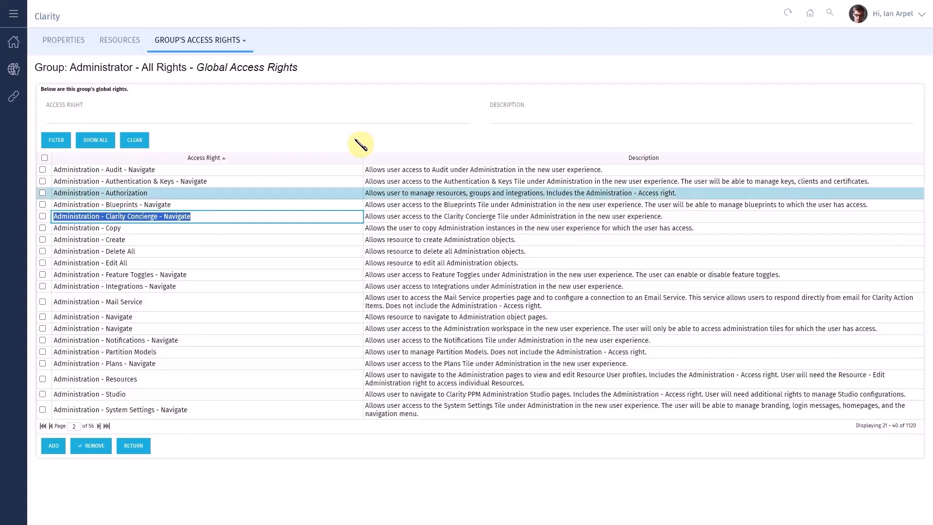
pyautogui.click(352, 104)
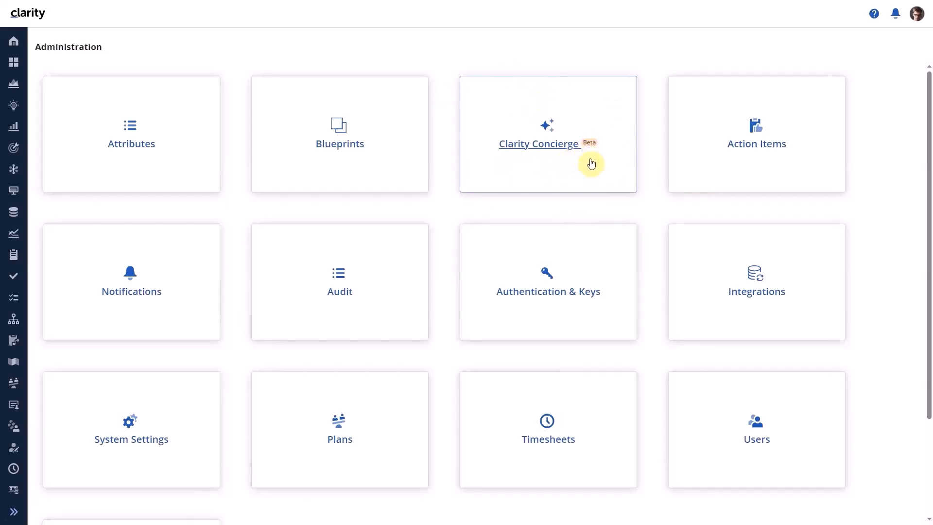
# Step: Go to the Clarity Concierge administration page and inspect the attribute choices for the Status Report object
pyautogui.click(548, 145)
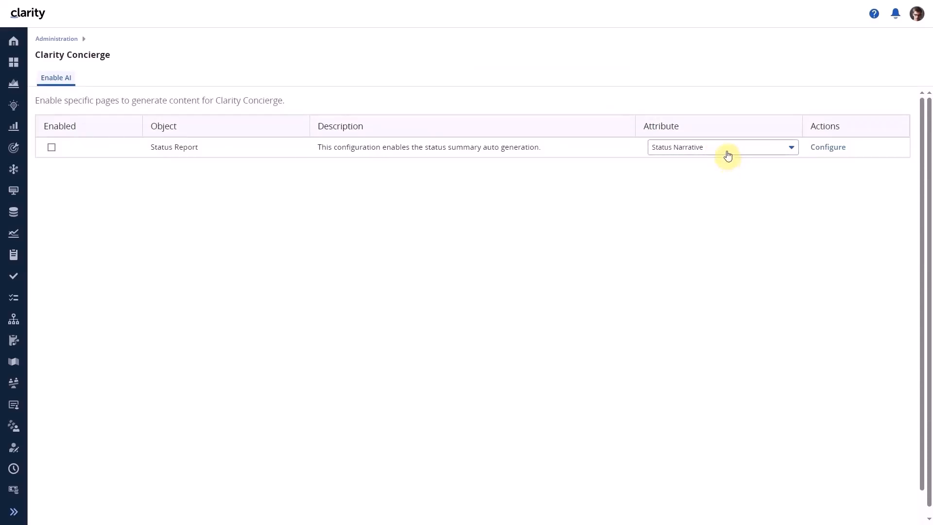
pyautogui.click(690, 152)
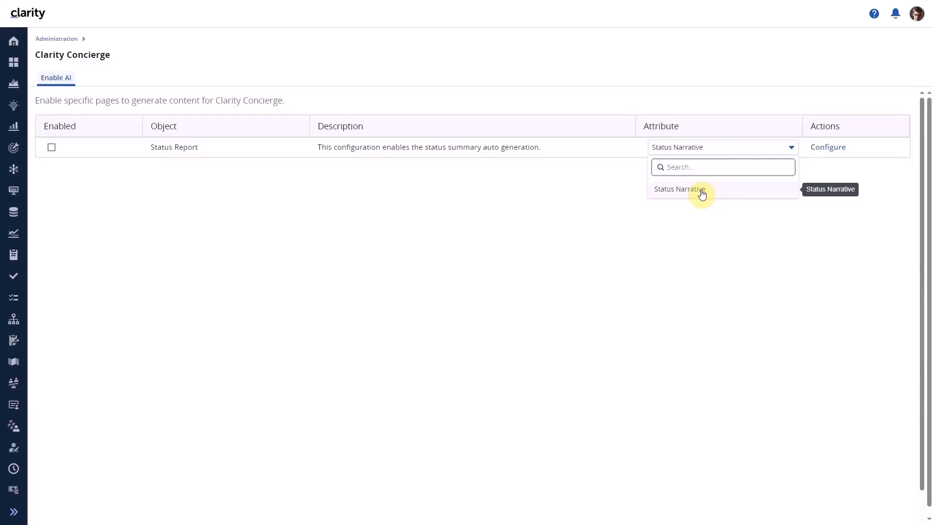
pyautogui.click(705, 238)
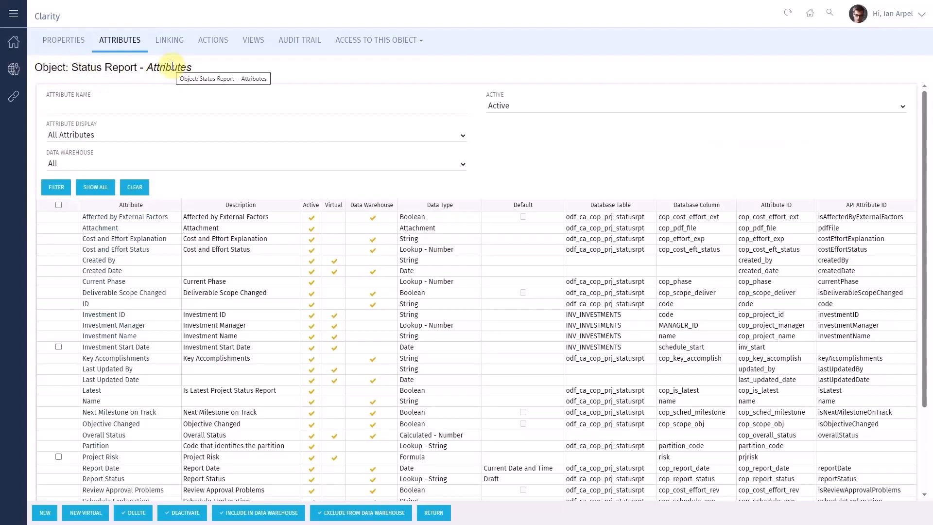
# Step: Check the data type of the Status Narrative attribute on the Status Report object
pyautogui.scroll(-3, 256, 277)
pyautogui.click(258, 275)
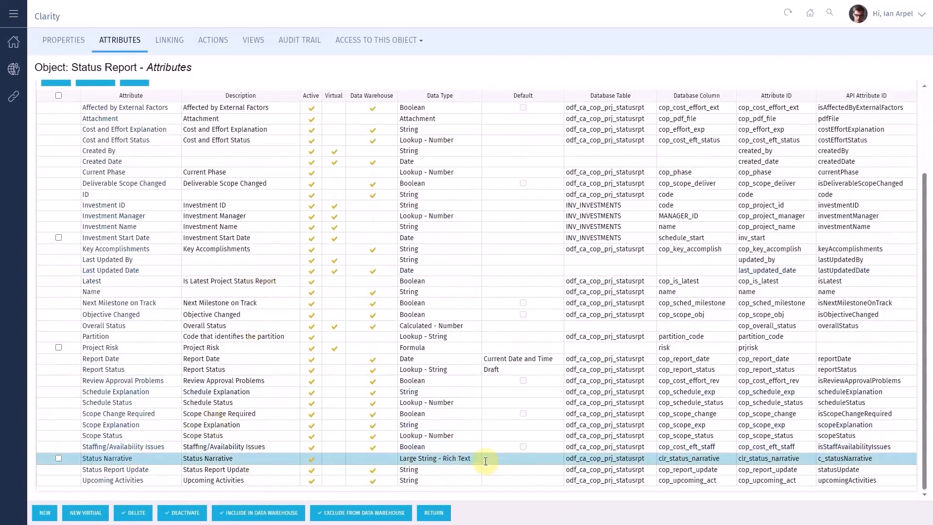
pyautogui.moveTo(485, 461); pyautogui.dragTo(398, 460)
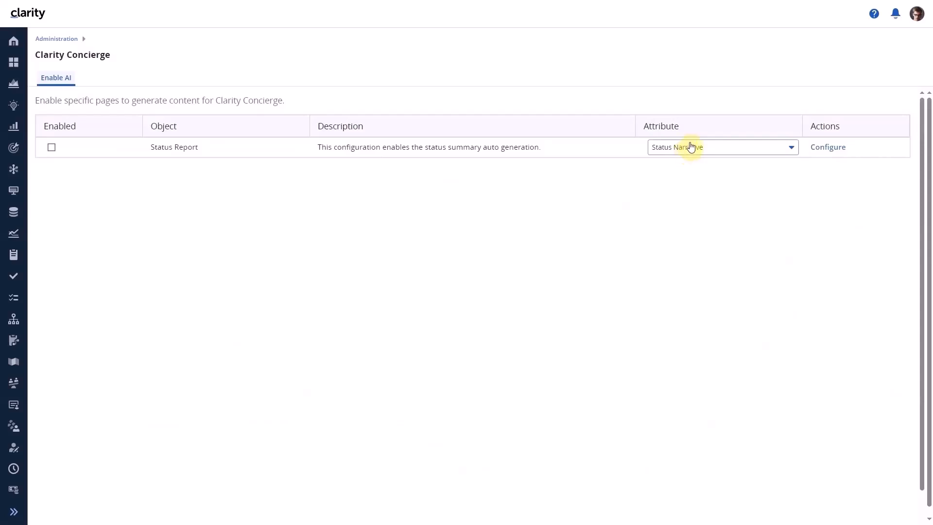
# Step: Choose Status Narrative as the Status Report's AI attribute and exclude Issues from the generated status summary content
pyautogui.click(709, 149)
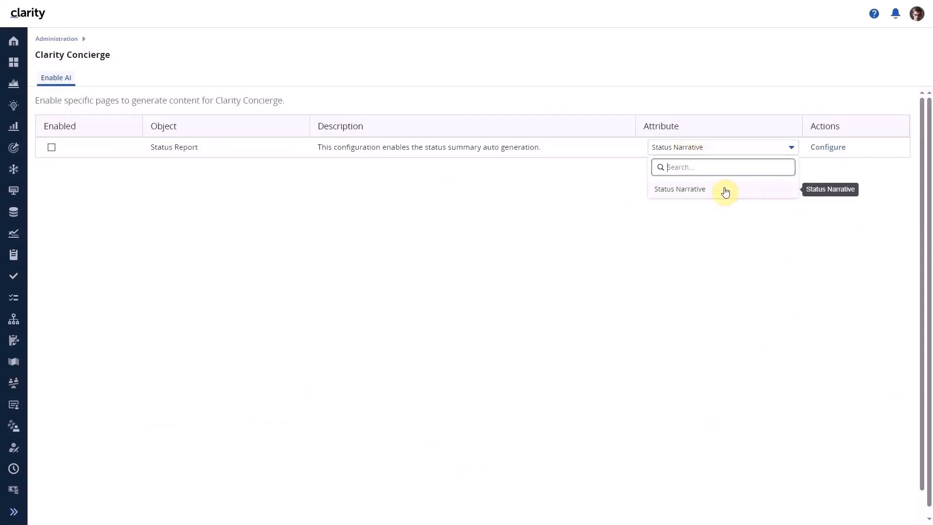
pyautogui.click(700, 191)
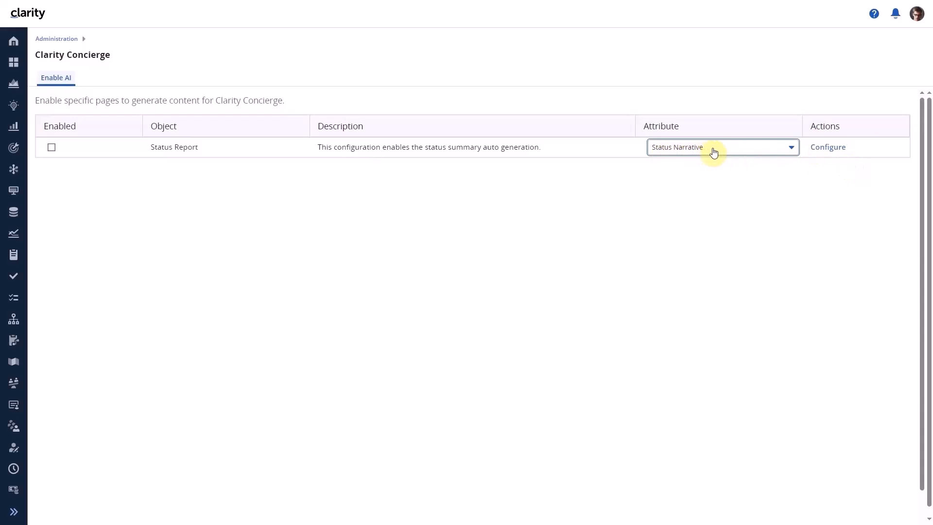
pyautogui.click(830, 148)
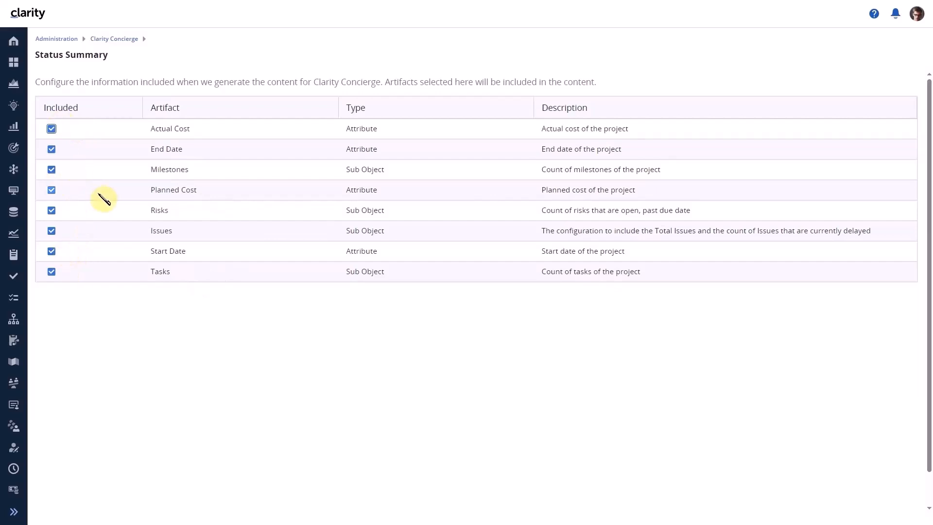
pyautogui.click(52, 232)
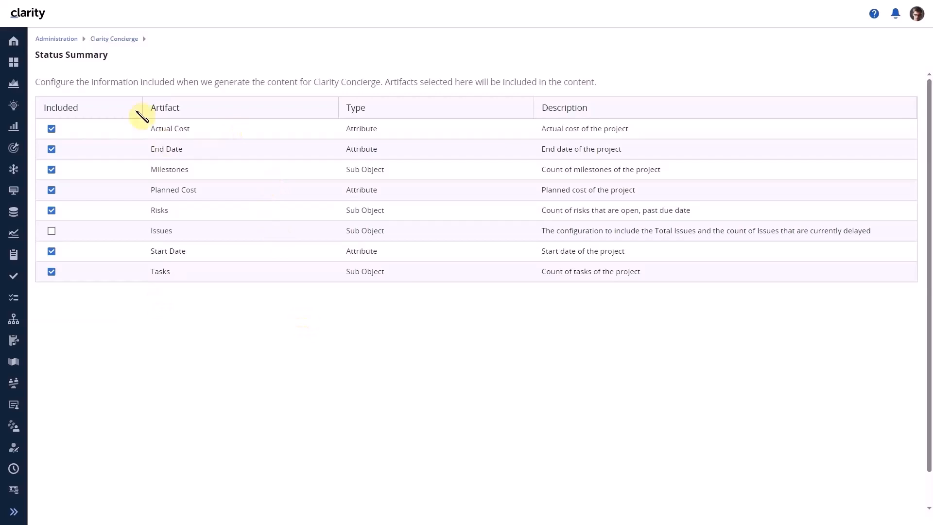
# Step: Open the ABLE Payments Module project's status report and reload it to check the Status Narrative for an AI generation option
pyautogui.click(14, 62)
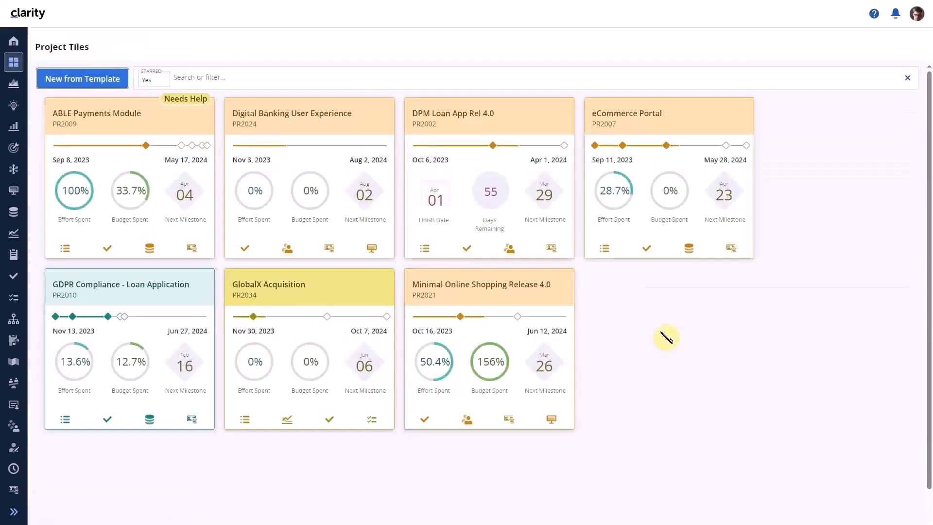
pyautogui.click(115, 126)
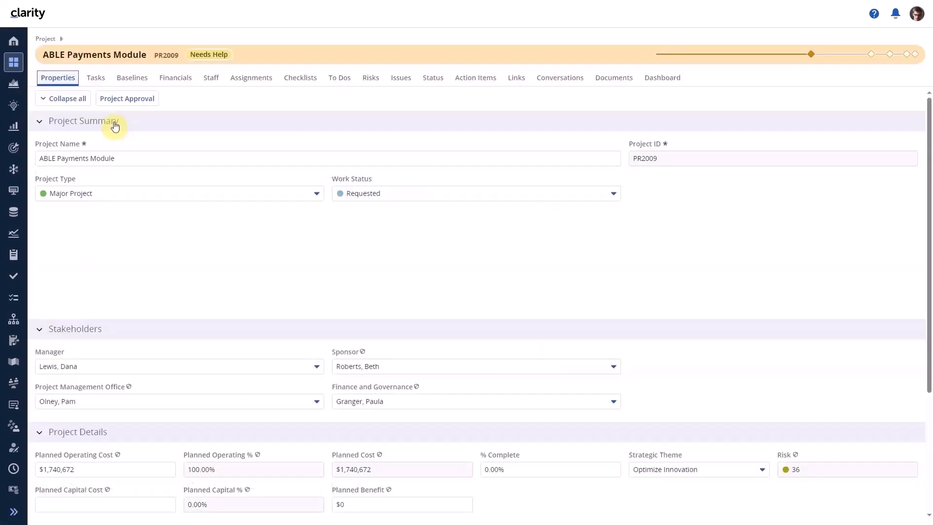
pyautogui.click(429, 85)
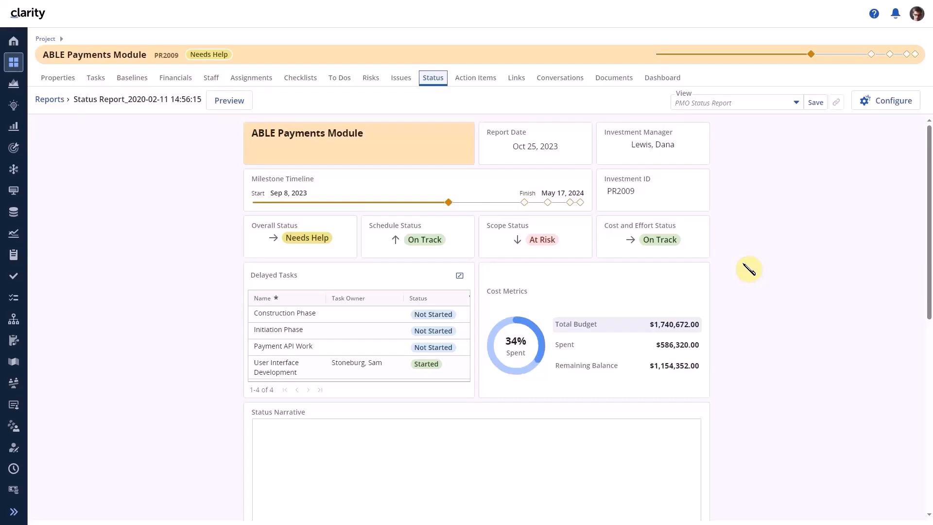
pyautogui.scroll(-3, 748, 269)
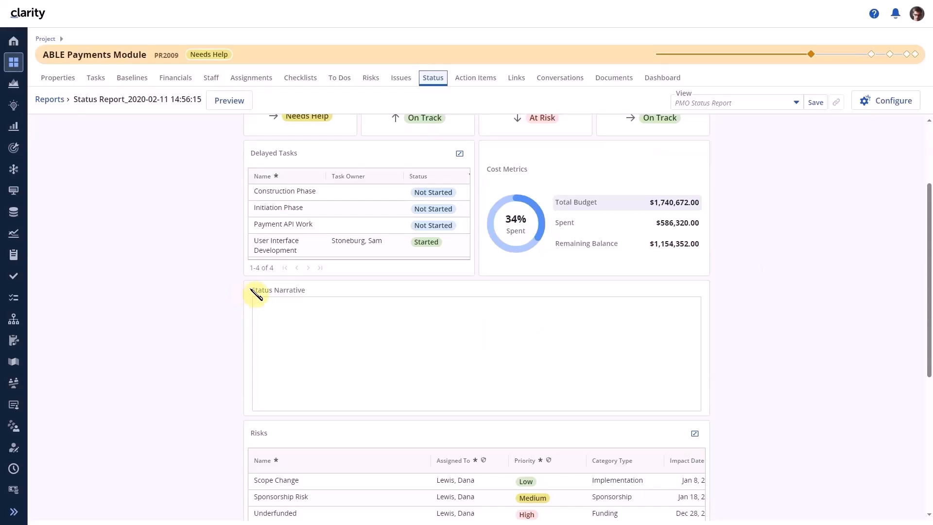
pyautogui.click(826, 314)
pyautogui.press('F5')
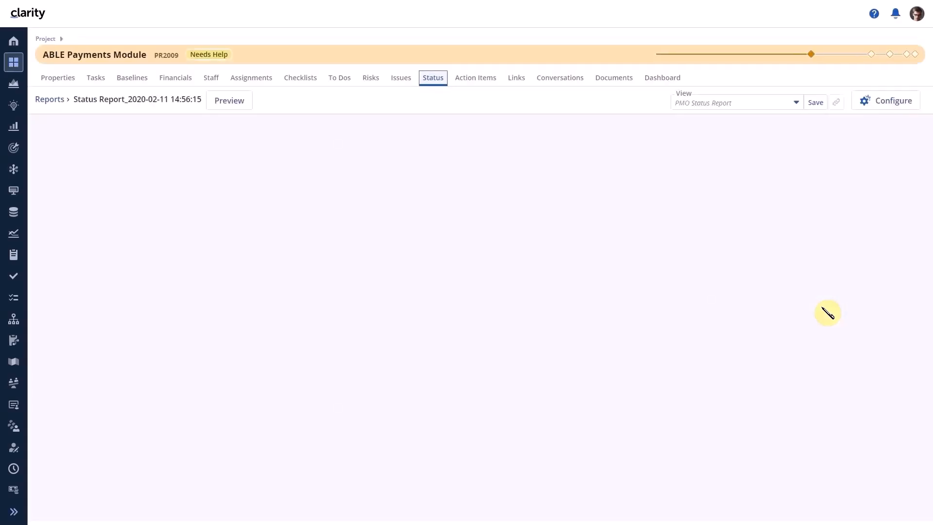
pyautogui.scroll(-1, 827, 312)
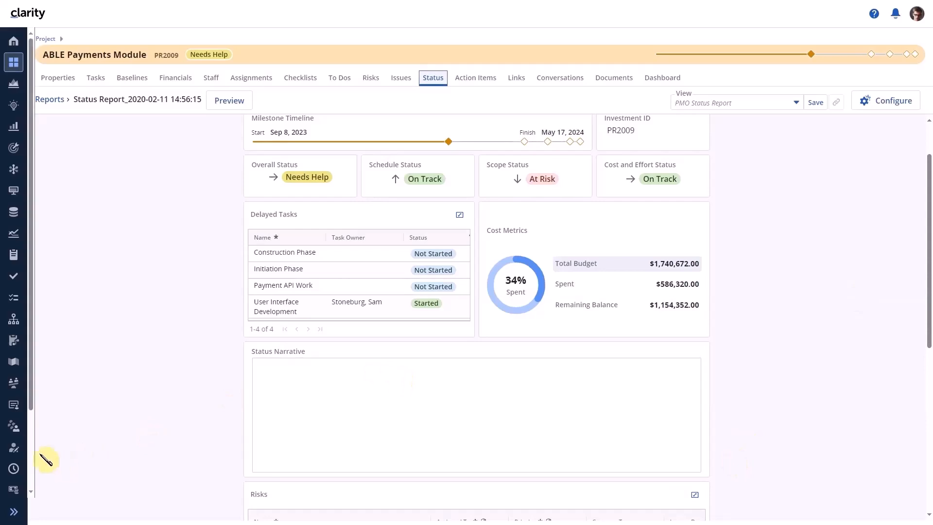
# Step: Enable AI content generation for the Status Report object in the Clarity Concierge administration settings
pyautogui.scroll(-3, 17, 442)
pyautogui.click(13, 459)
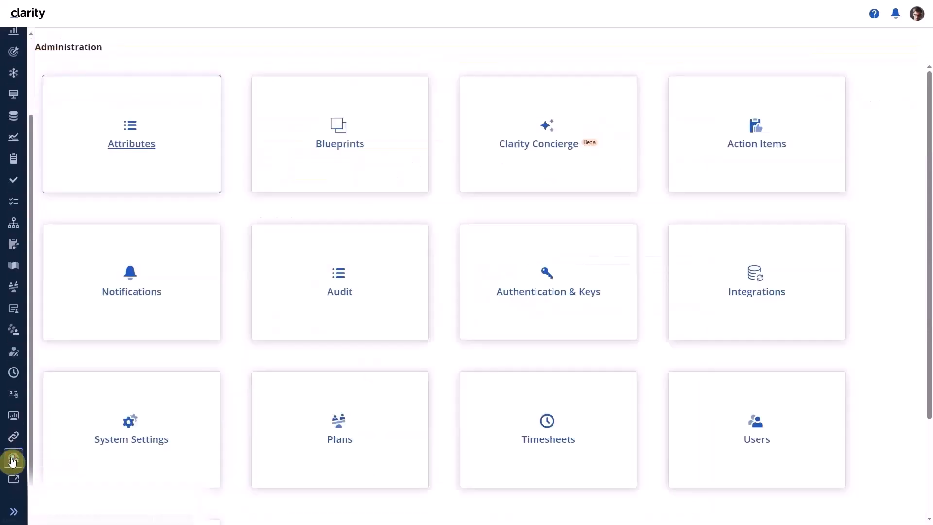
pyautogui.click(526, 145)
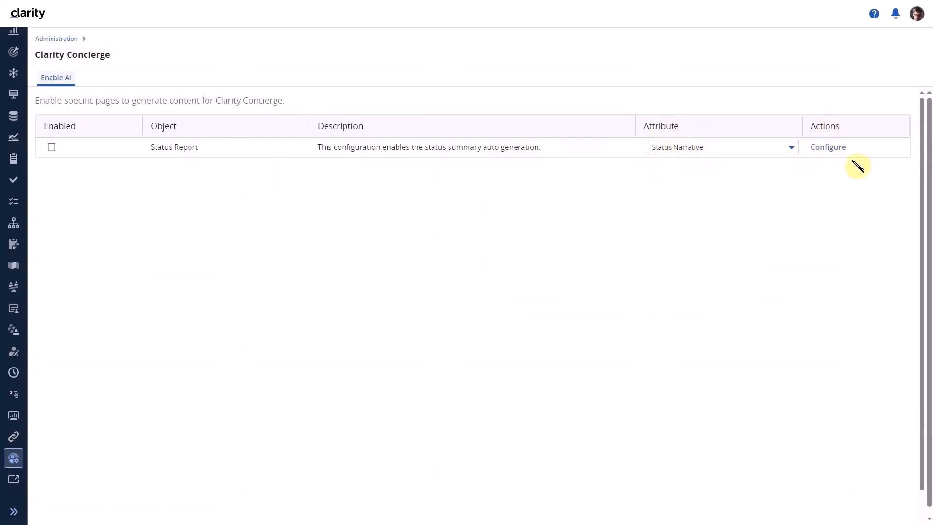
pyautogui.click(52, 148)
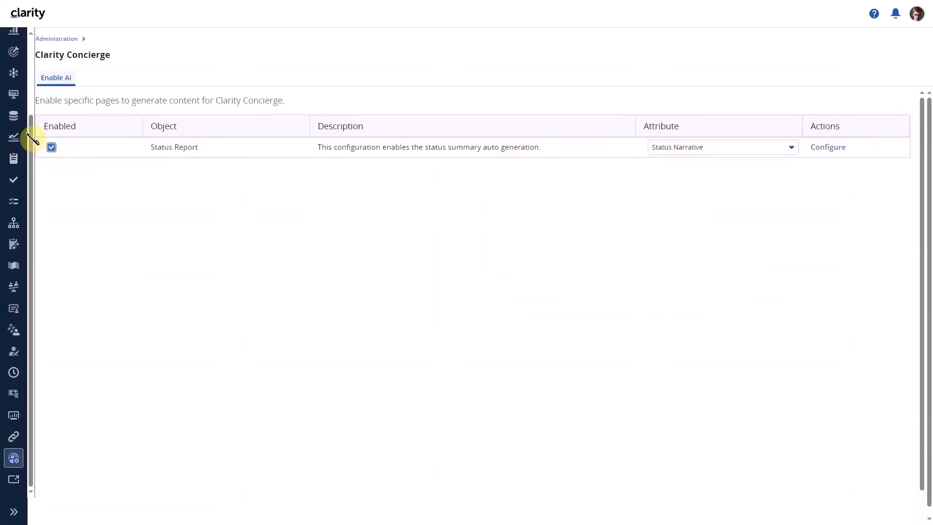
# Step: Generate the Status Narrative with AI in the ABLE Payments Module project's status report
pyautogui.scroll(2, 17, 128)
pyautogui.click(14, 42)
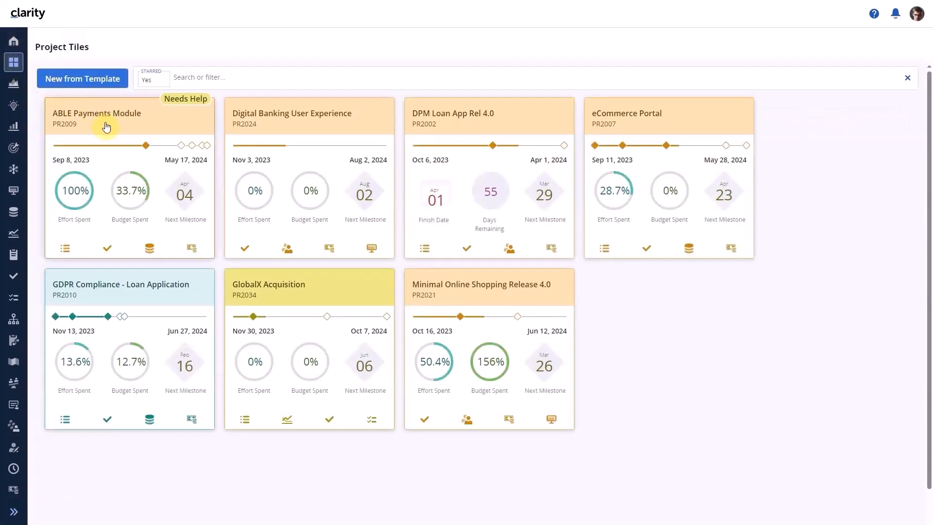
pyautogui.click(106, 124)
pyautogui.click(439, 79)
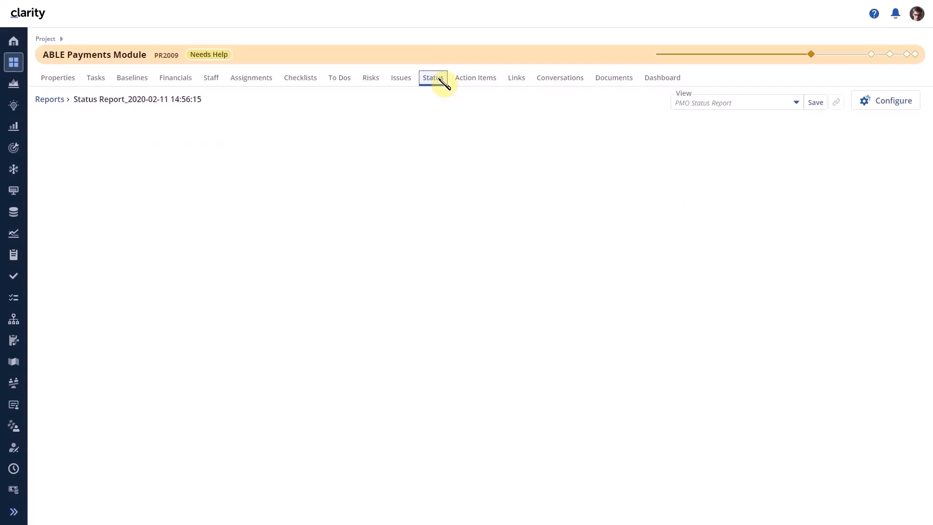
pyautogui.scroll(-3, 769, 272)
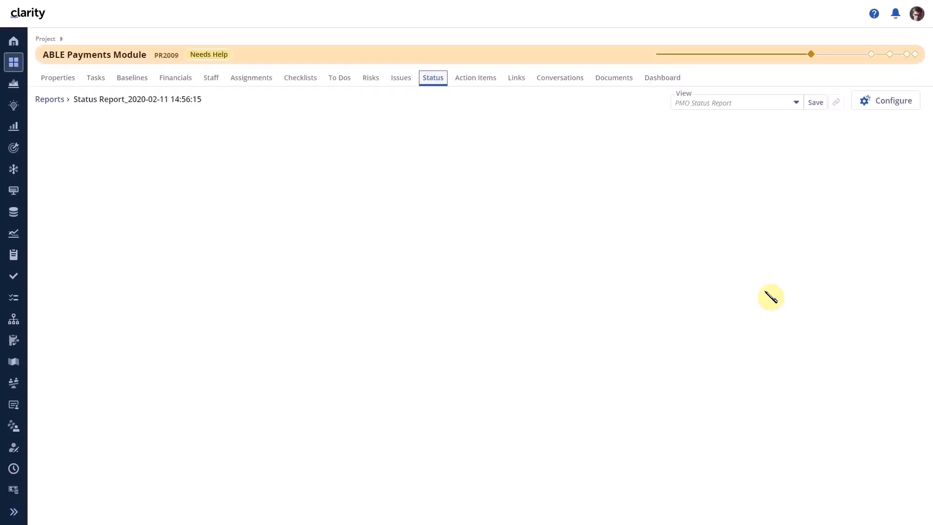
pyautogui.scroll(-1, 770, 297)
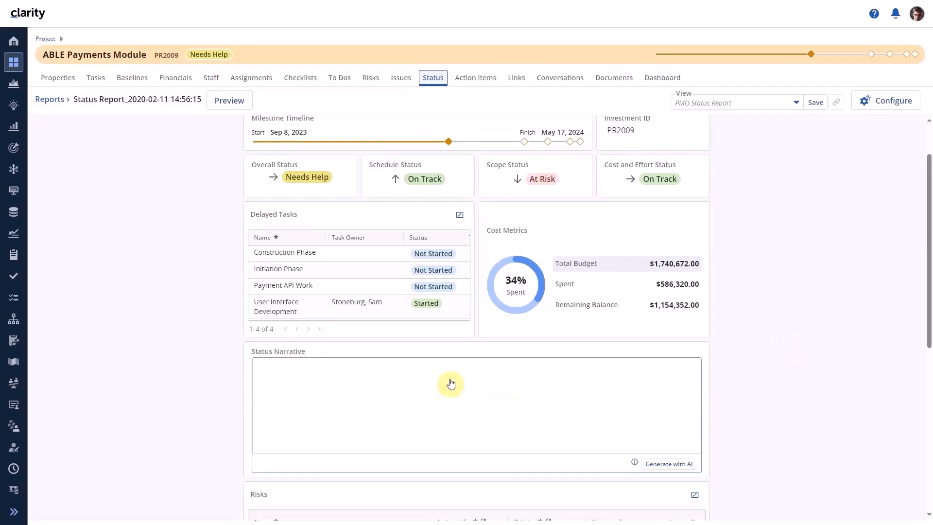
pyautogui.click(675, 464)
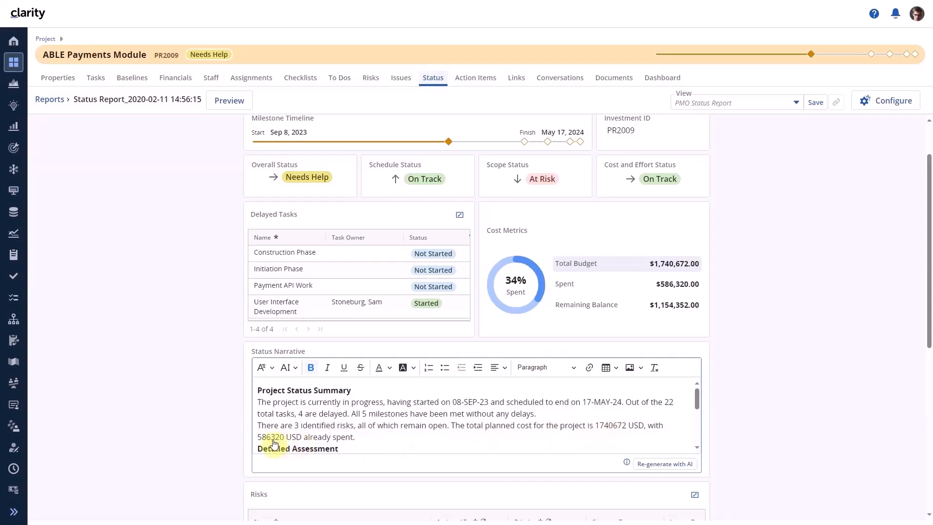
# Step: Read through the generated Status Narrative from the project status summary down to the recommendations
pyautogui.click(825, 401)
pyautogui.scroll(-2, 633, 411)
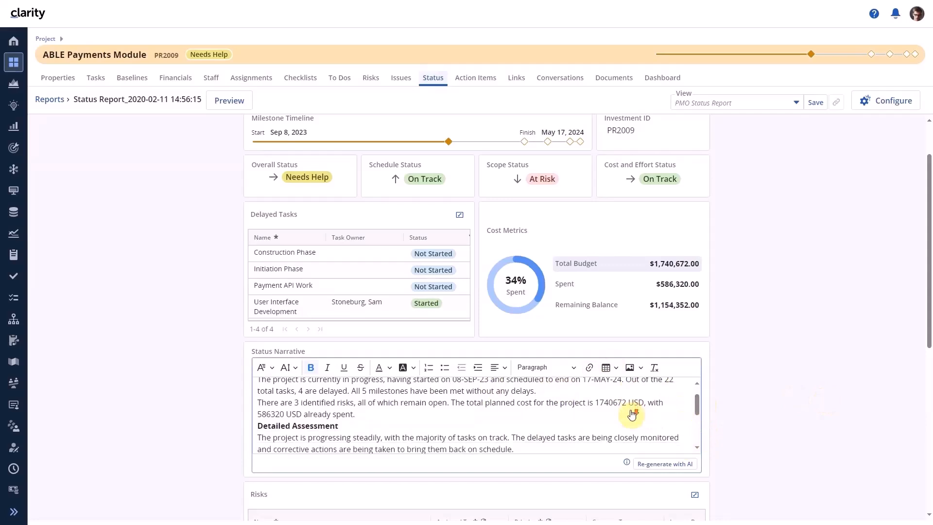
pyautogui.scroll(-5, 631, 414)
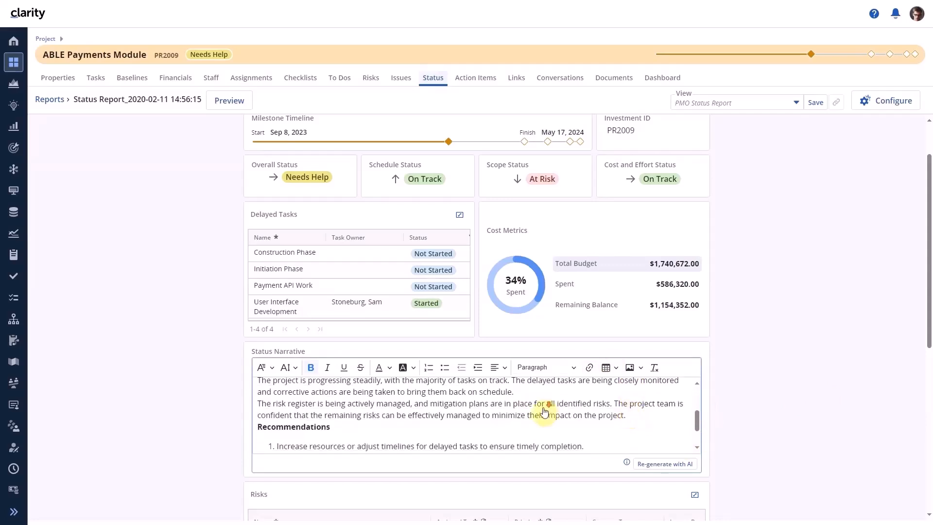
# Step: Add the line "My additional info." below the Project Status Summary paragraph in the Status Narrative
pyautogui.scroll(-2, 543, 412)
pyautogui.scroll(-1, 330, 423)
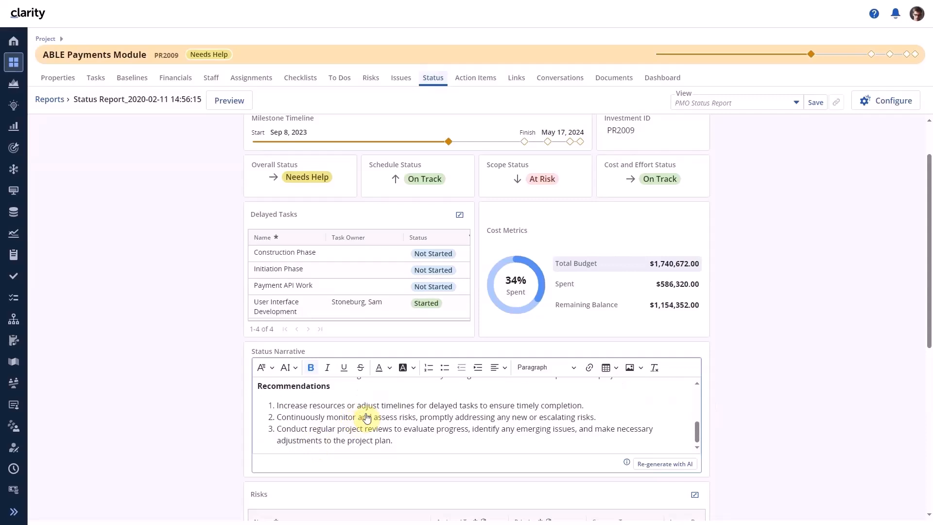
pyautogui.scroll(5, 419, 420)
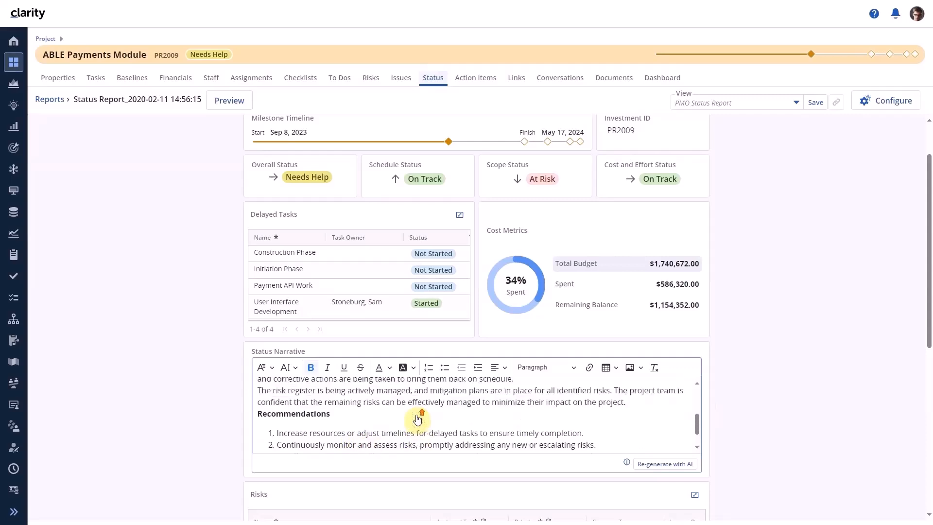
pyautogui.scroll(1, 419, 420)
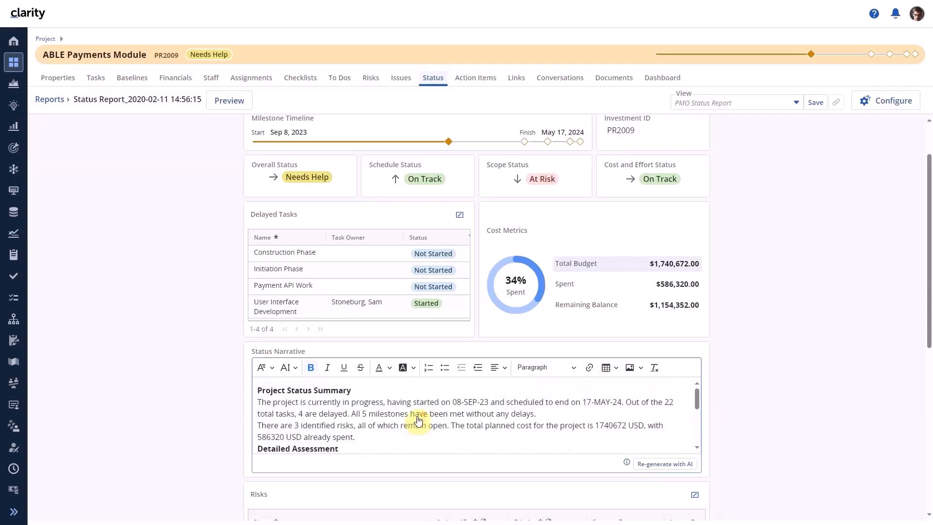
pyautogui.click(362, 438)
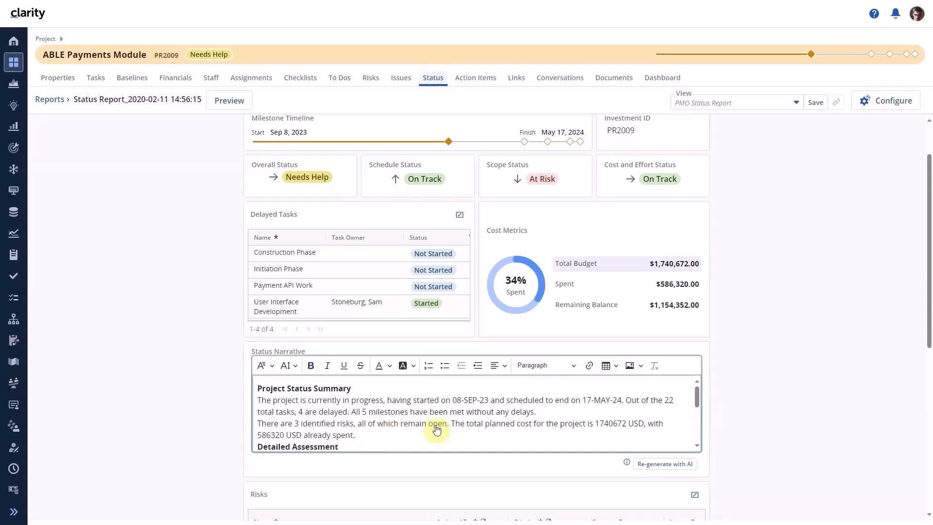
pyautogui.press('Return')
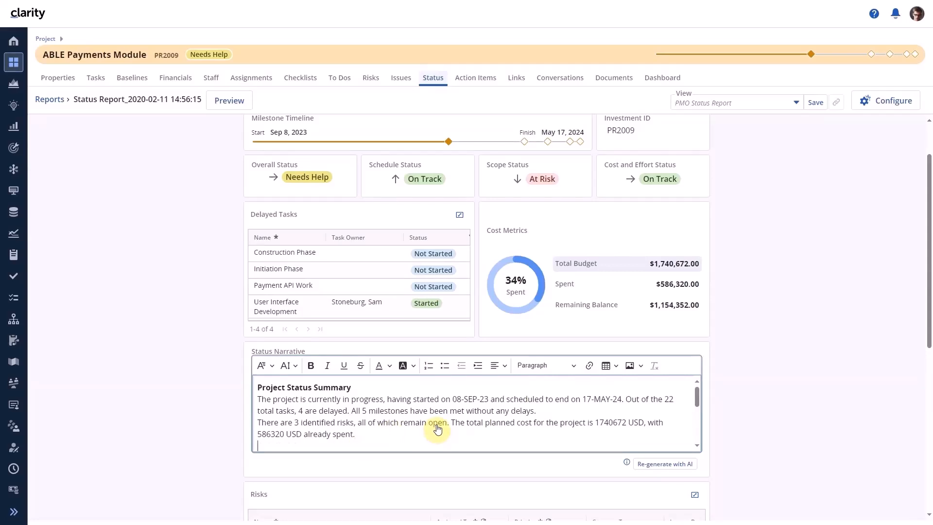
pyautogui.scroll(-1, 436, 430)
pyautogui.write('My a')
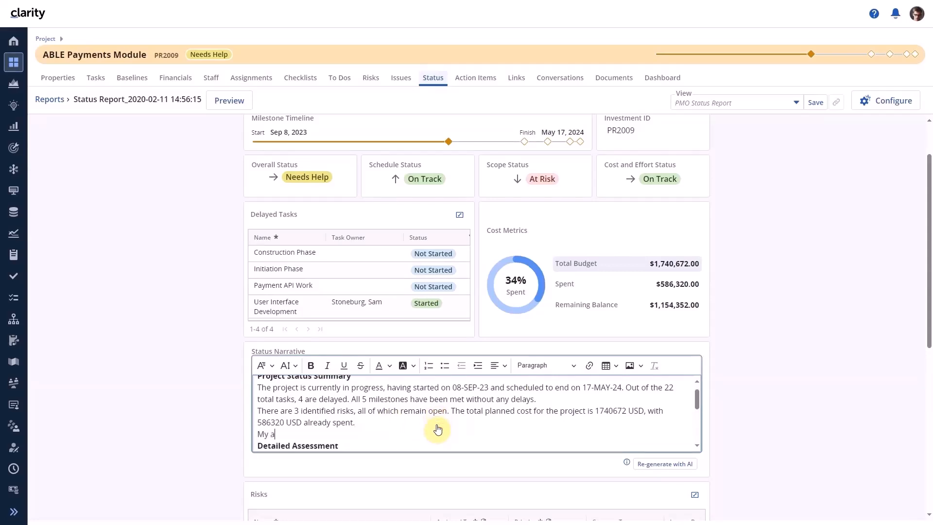
pyautogui.write('dditional info.')
# Step: Regenerate the Status Narrative with AI in the Professional tone without recommendations, and review the new text through to its end
pyautogui.click(665, 464)
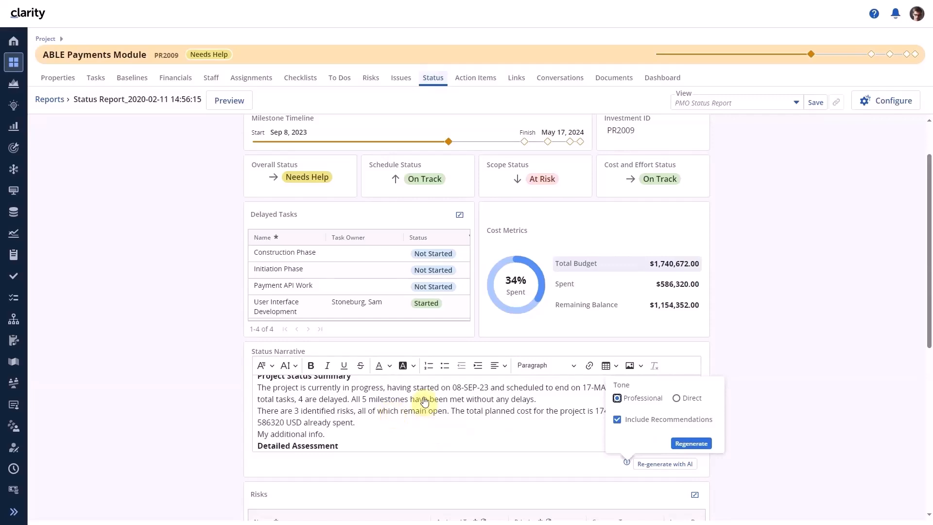
pyautogui.click(619, 420)
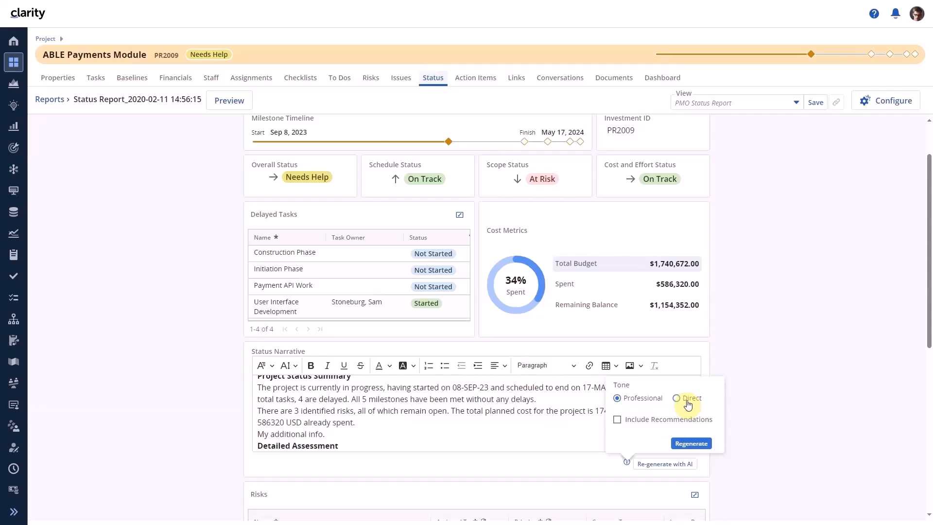
pyautogui.click(691, 444)
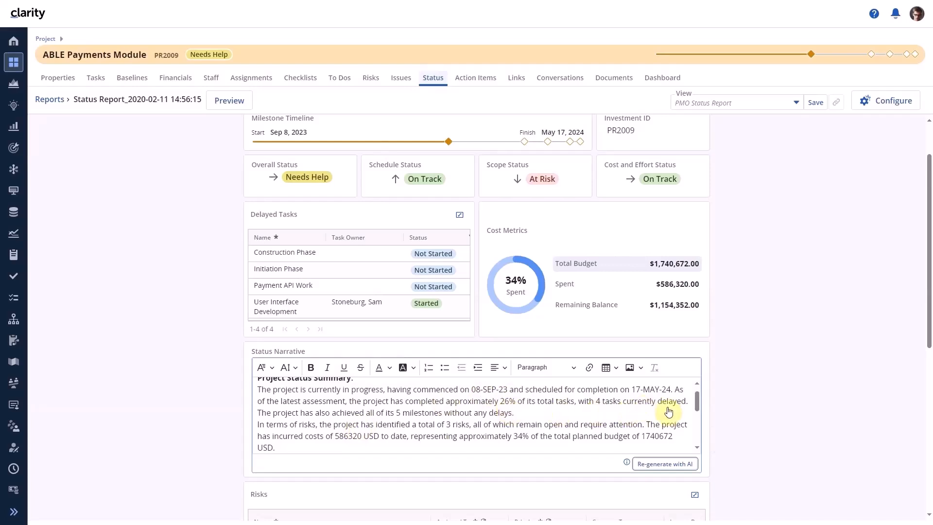
pyautogui.moveTo(697, 398); pyautogui.dragTo(698, 438)
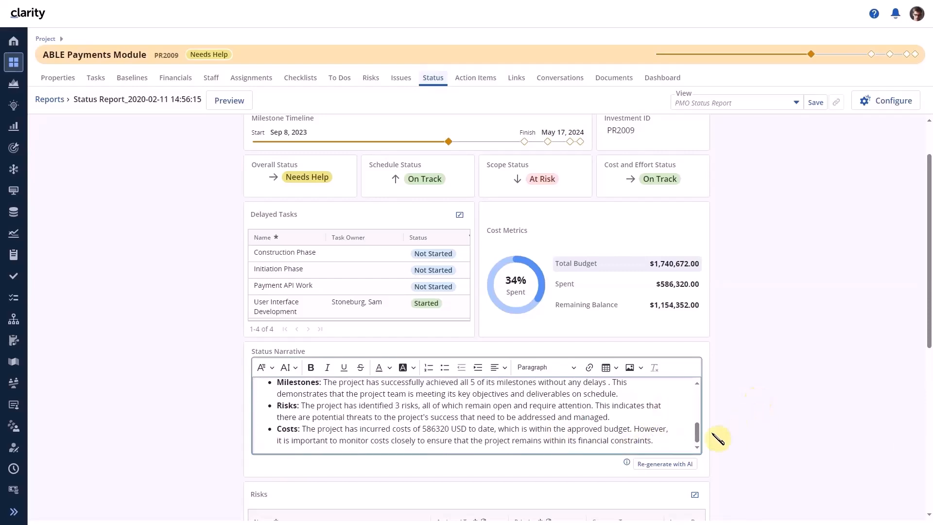
pyautogui.moveTo(697, 434); pyautogui.dragTo(705, 407)
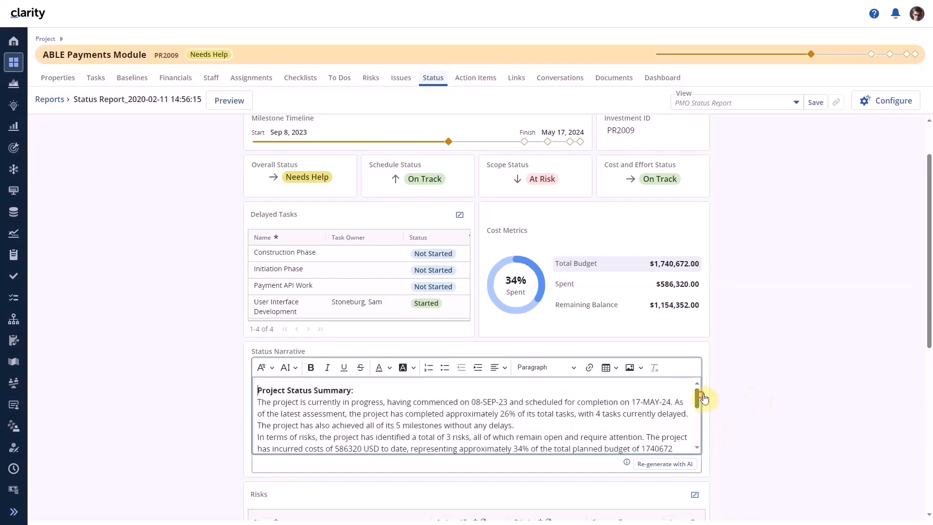